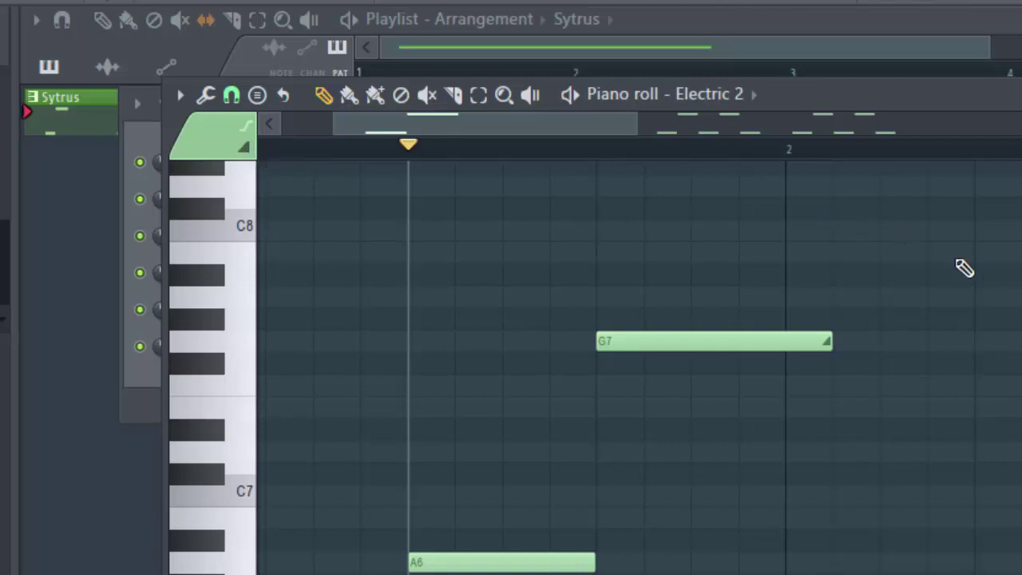
Step: Add a B7 note right after the G7 note in the Electric 2 piano roll
left_click(650, 184)
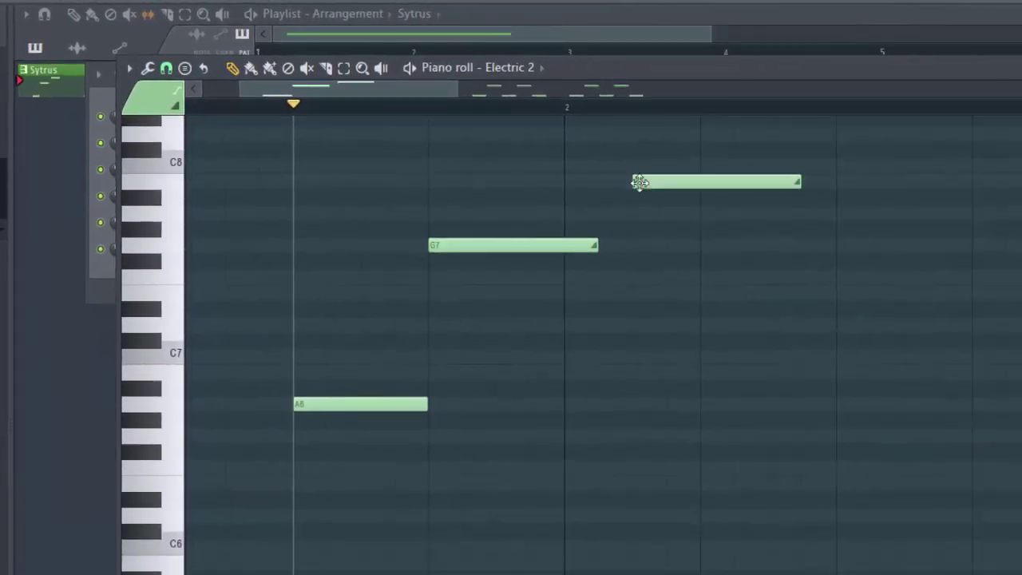
right_click(791, 183)
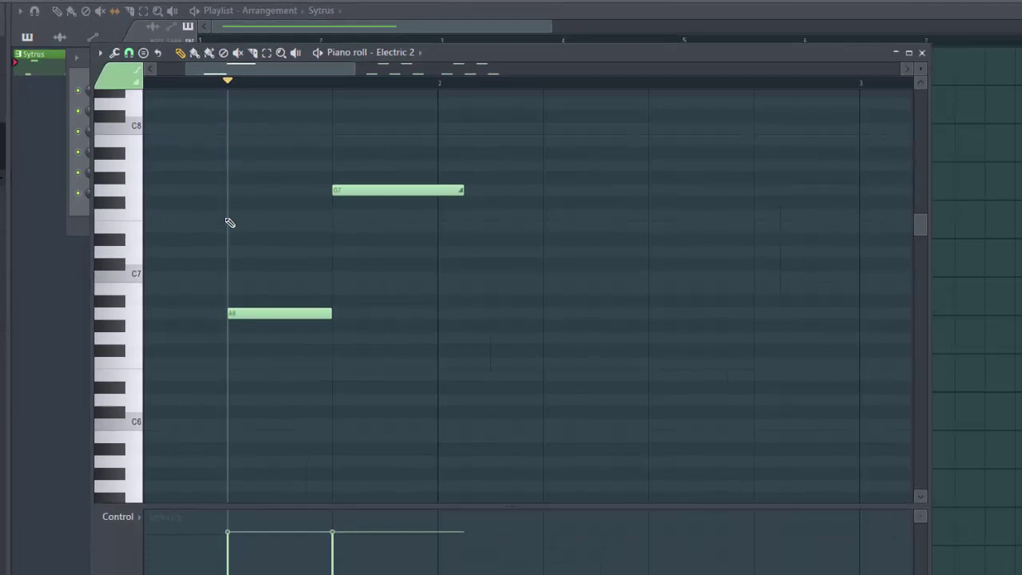
key("space")
key("space")
key("space")
key("space")
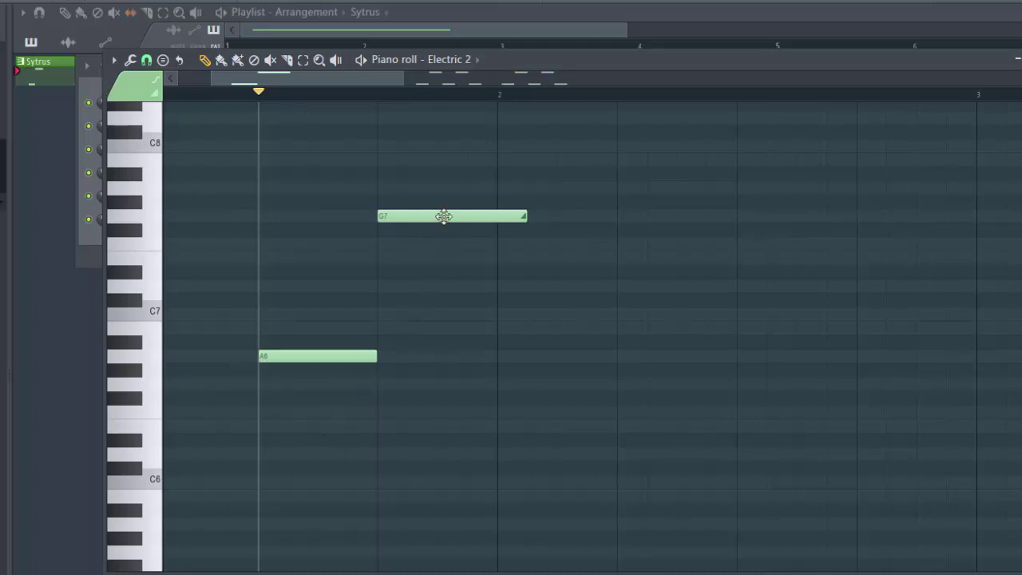
Step: Slide G7 left to overlap A6 and stretch A6 to bar 2, previewing playback
left_click_drag(444, 216, 411, 221)
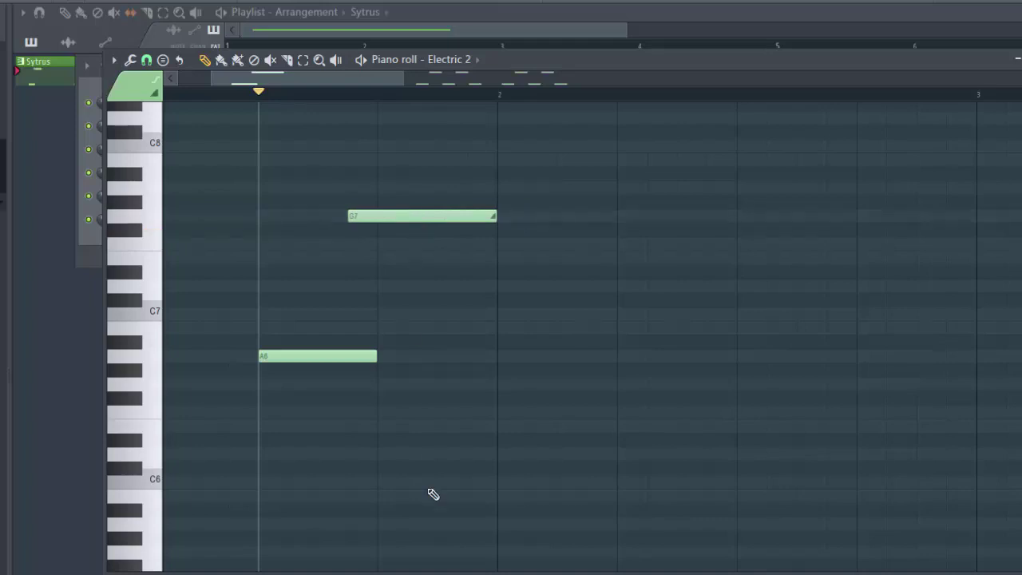
key("space")
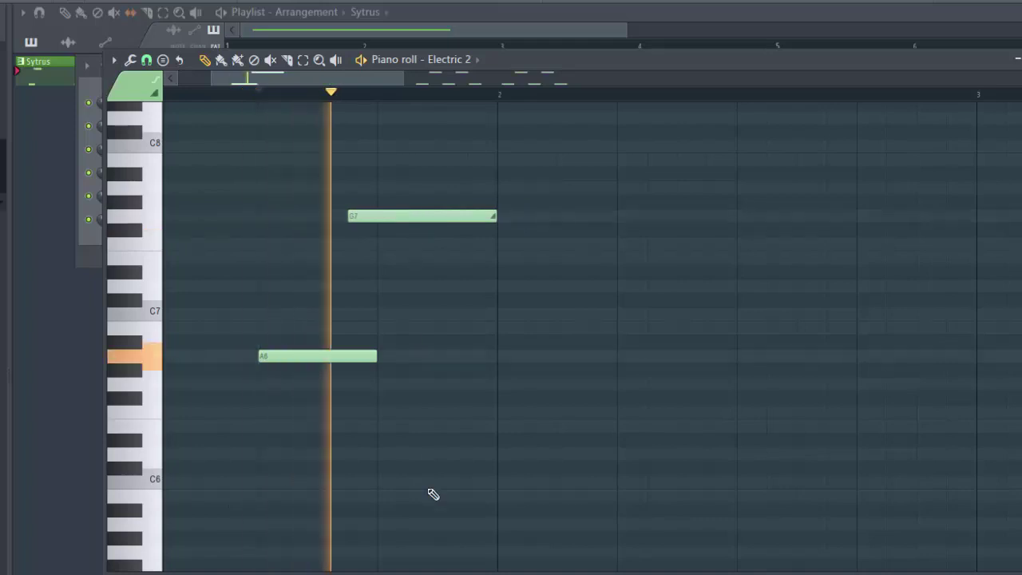
key("space")
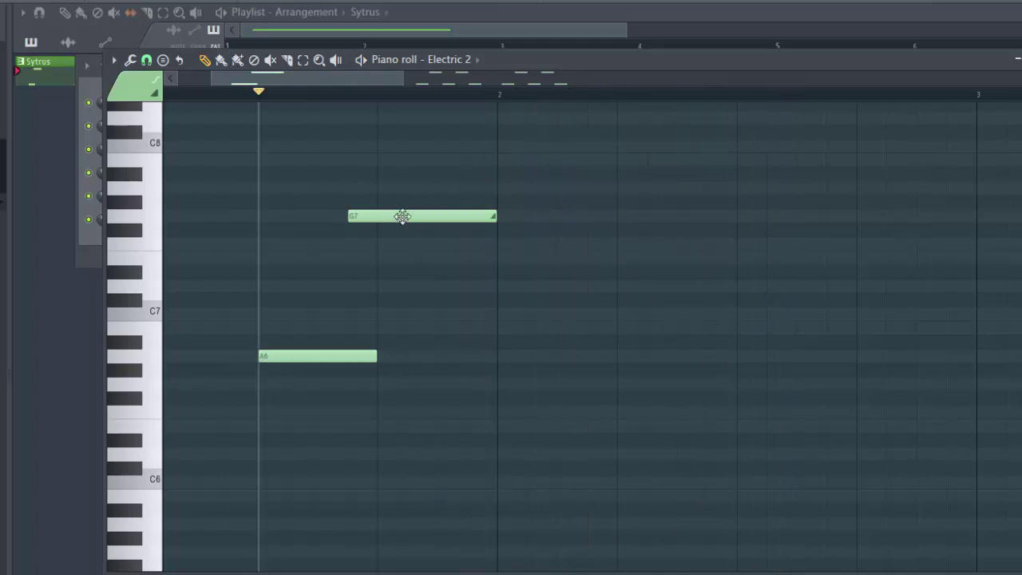
left_click_drag(401, 216, 339, 217)
key("space")
key("space")
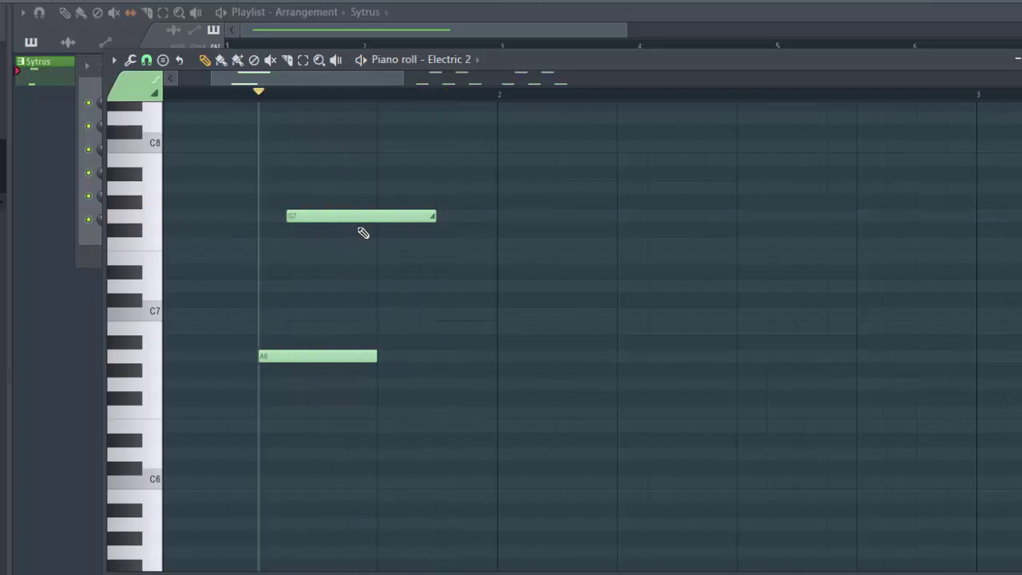
left_click_drag(378, 356, 497, 359)
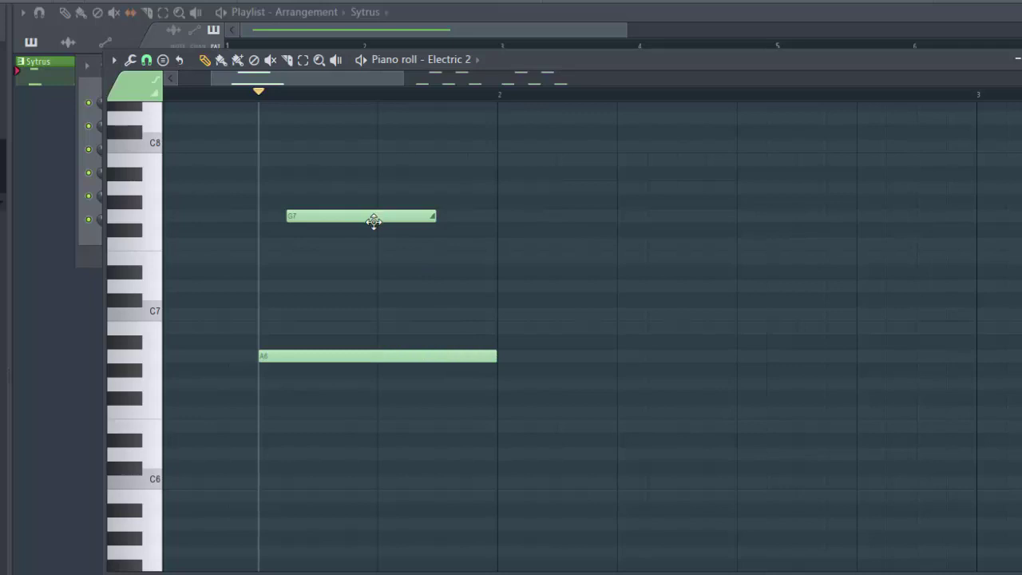
key("space")
key("space")
Step: Shorten G7, then copy short versions onto D6 and over the long A6 note
left_click_drag(437, 221, 322, 219)
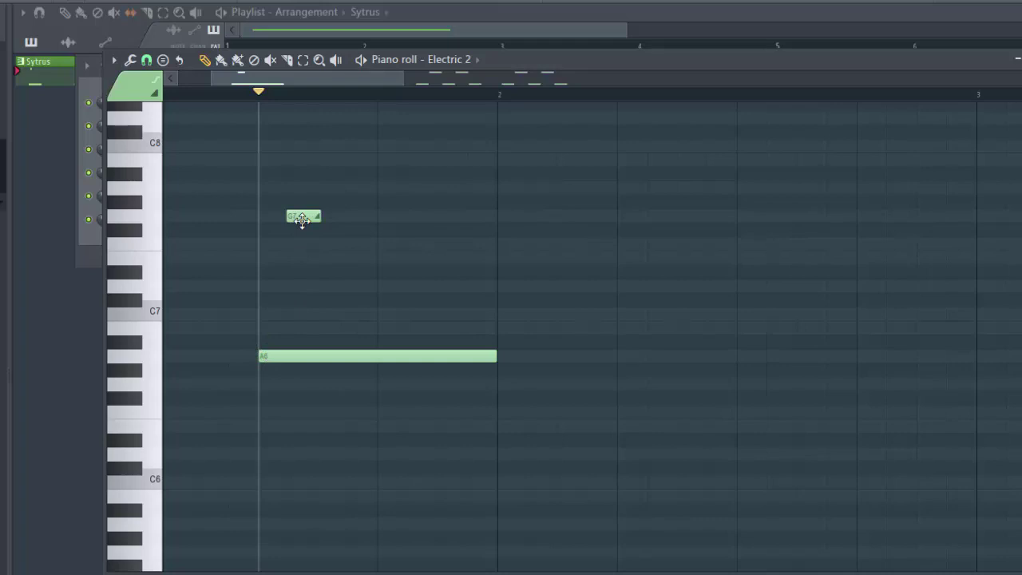
left_click_drag(302, 219, 459, 457)
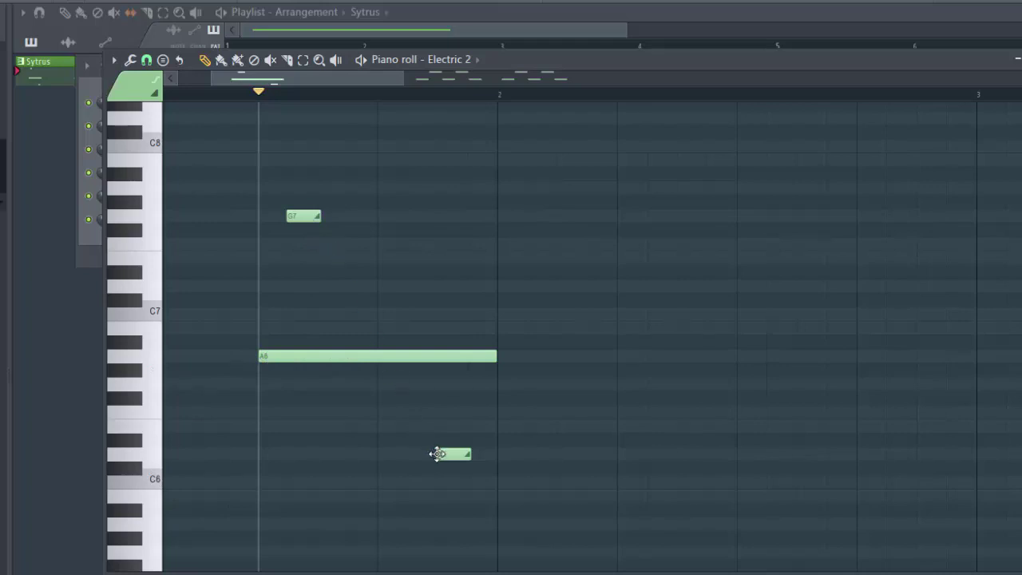
key("space")
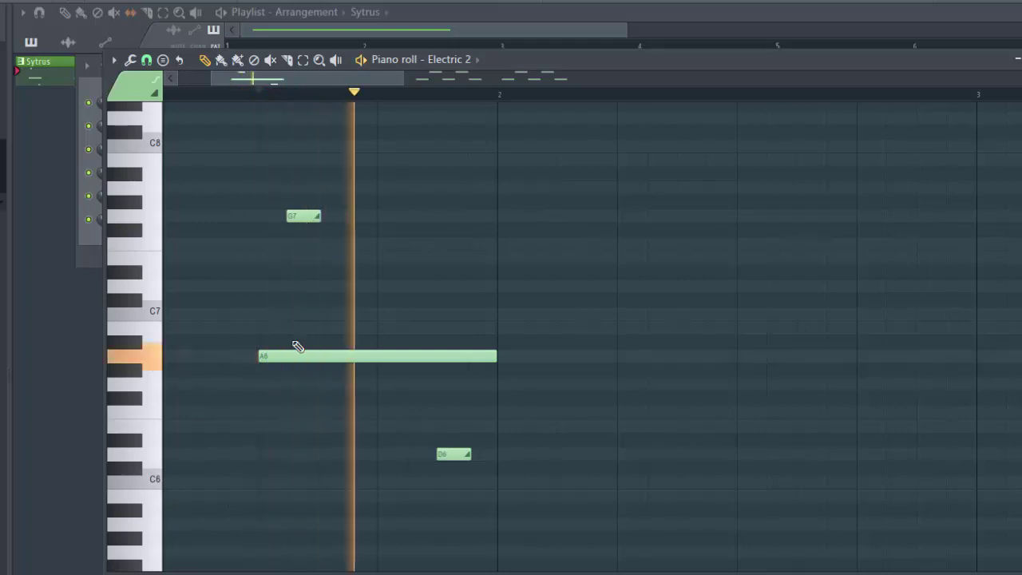
key("space")
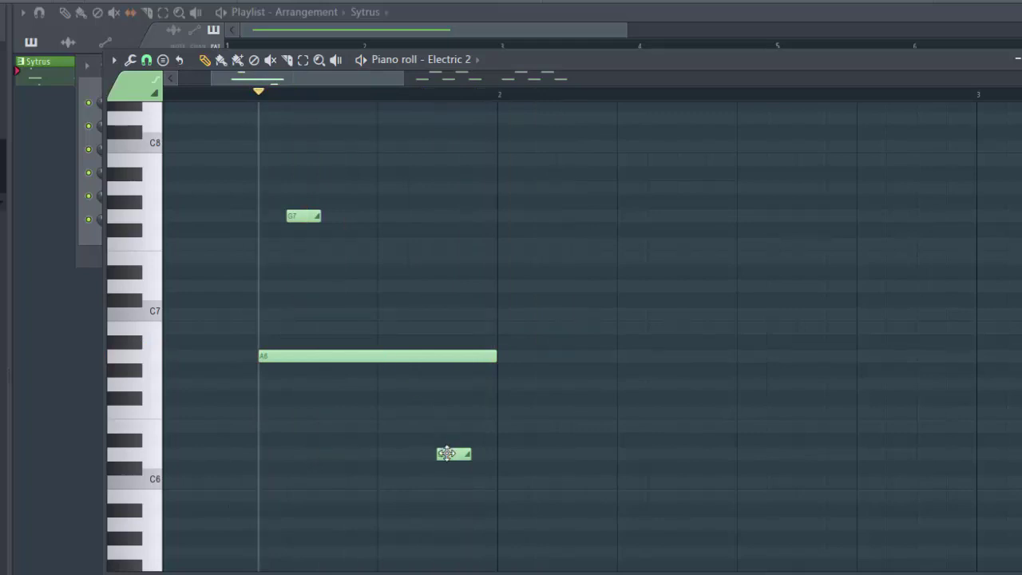
left_click_drag(446, 454, 371, 362)
key("space")
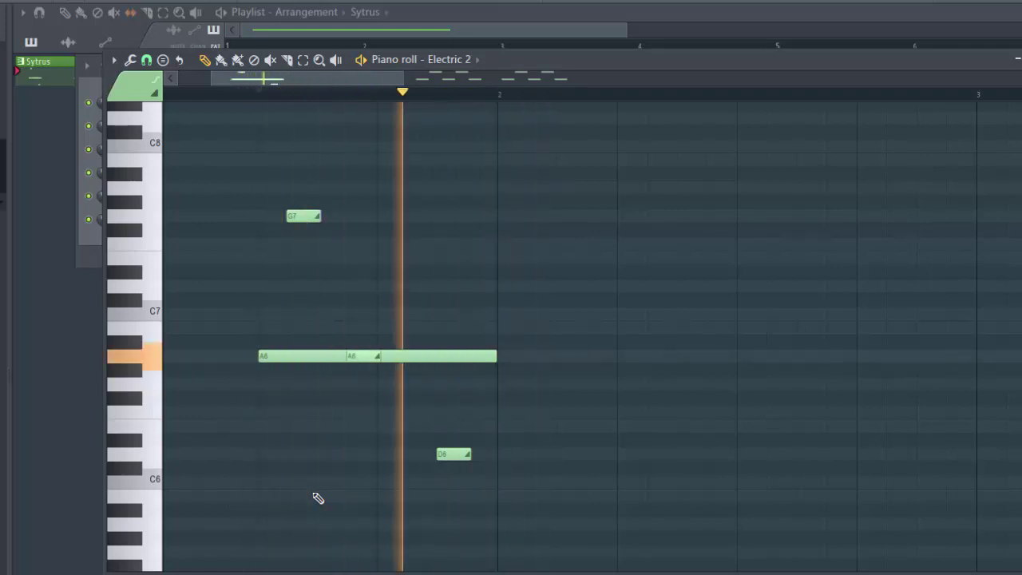
key("space")
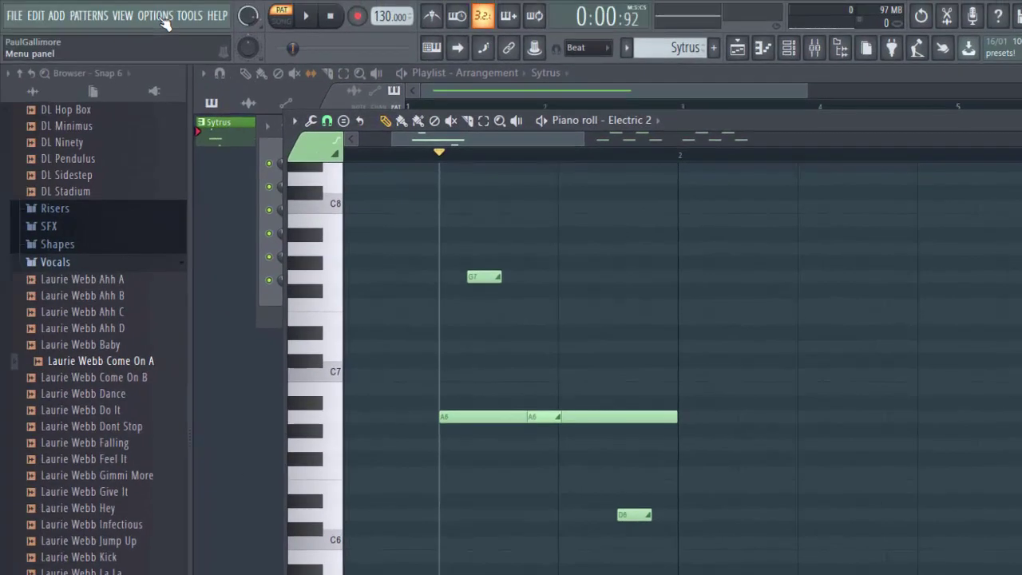
left_click(157, 16)
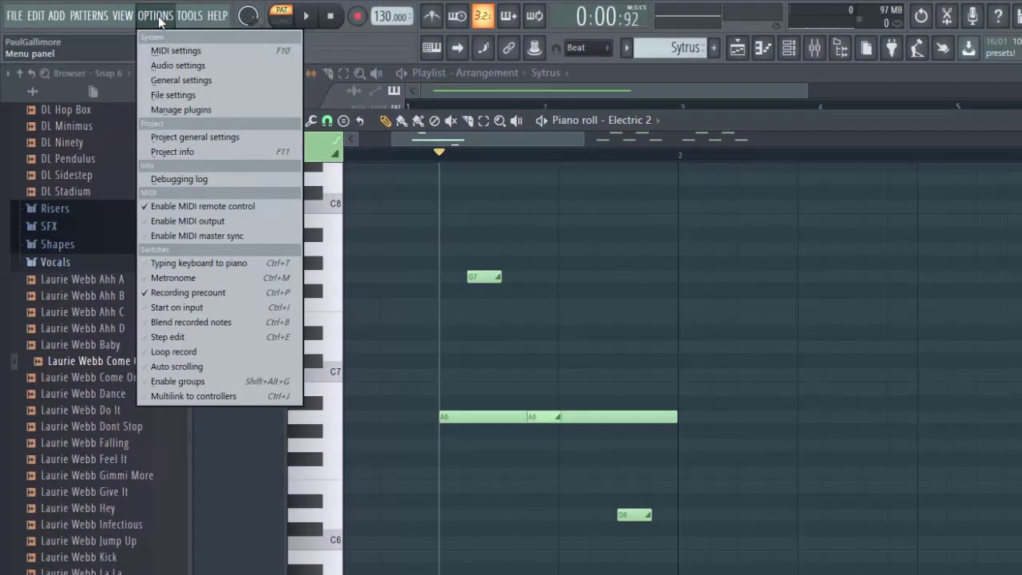
left_click(168, 82)
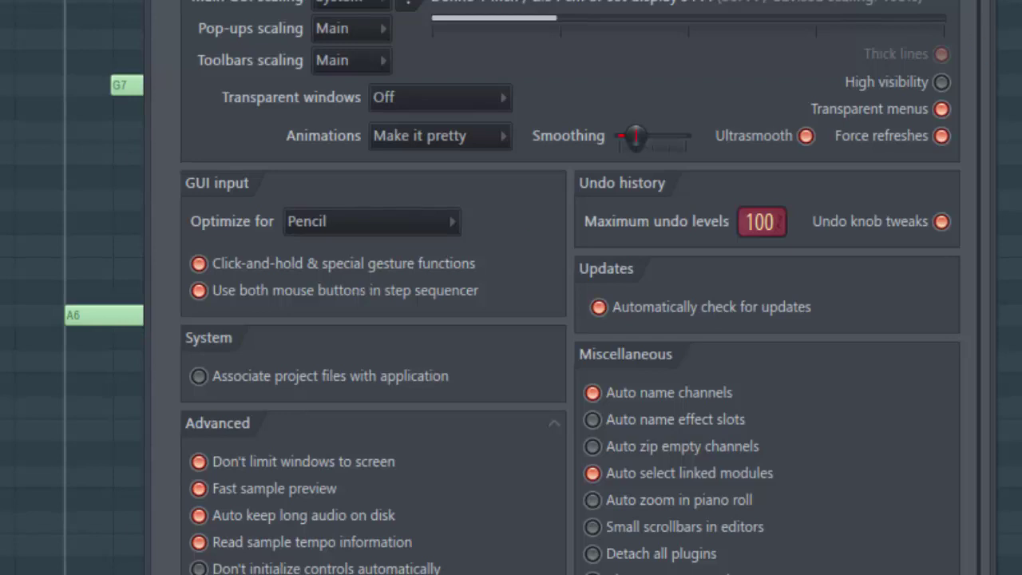
key("Escape")
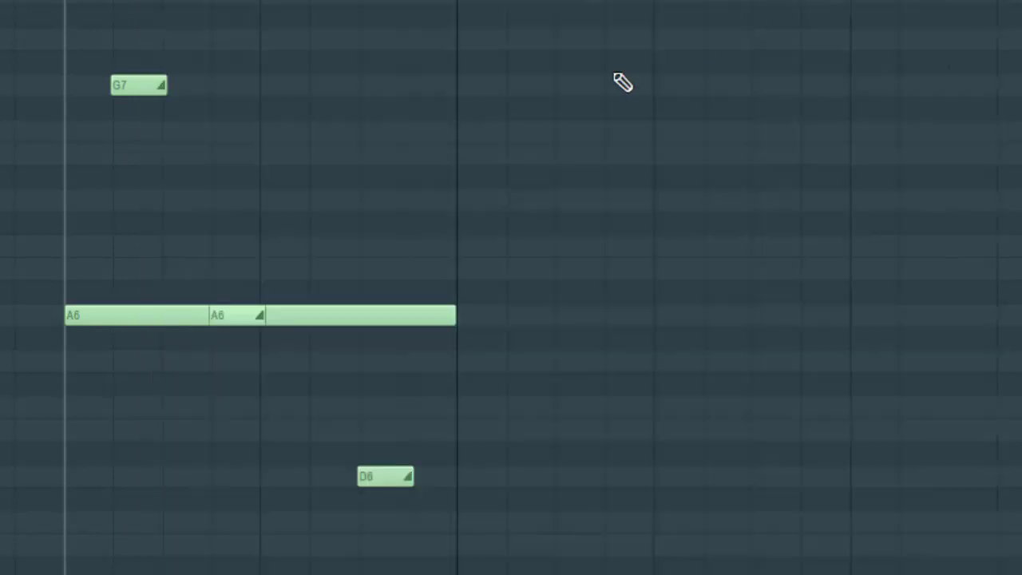
Step: Draw a G7 note at bar 2, stretch it long, then delete it
left_click(518, 88)
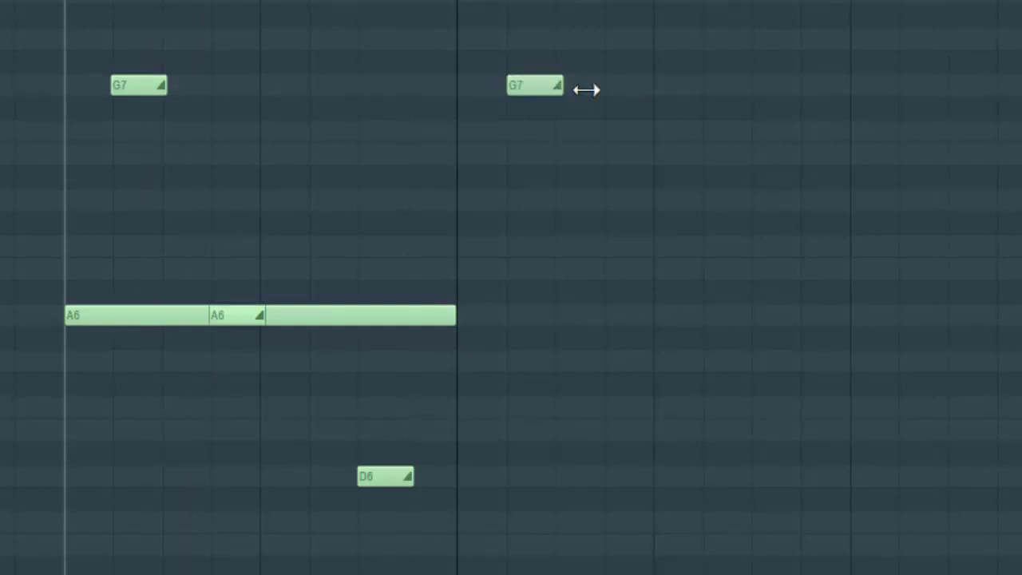
left_click_drag(586, 90, 795, 93)
right_click(715, 93)
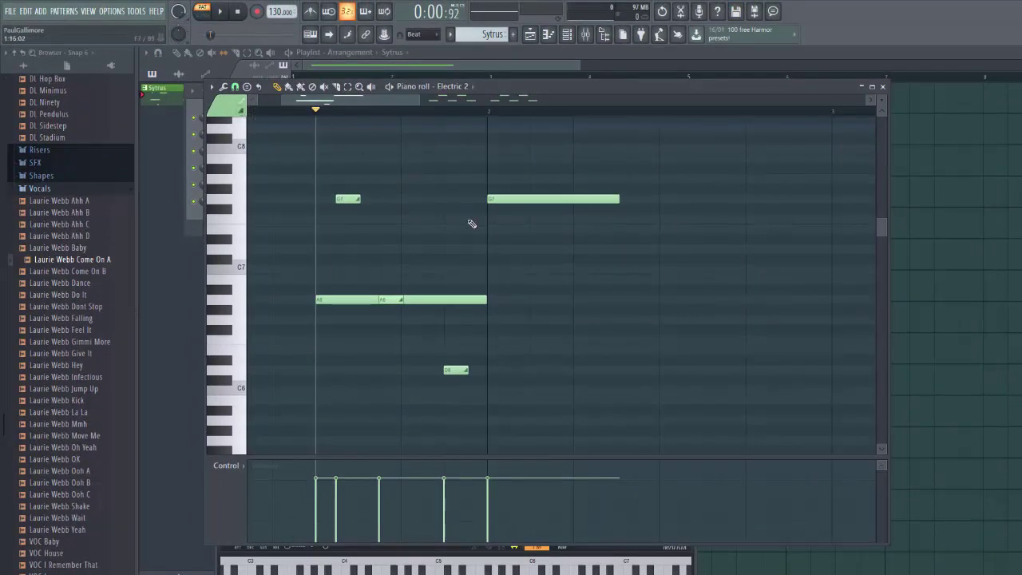
Step: Delete the long and short G7 notes, D6, C6 and short A6 notes
right_click(520, 197)
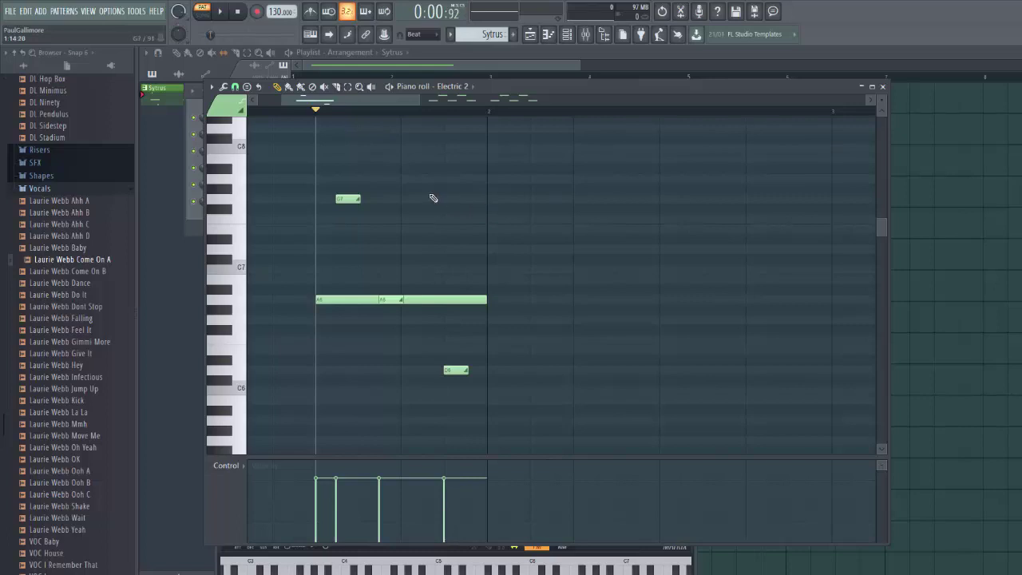
right_click(356, 199)
right_click(452, 369)
right_click(393, 299)
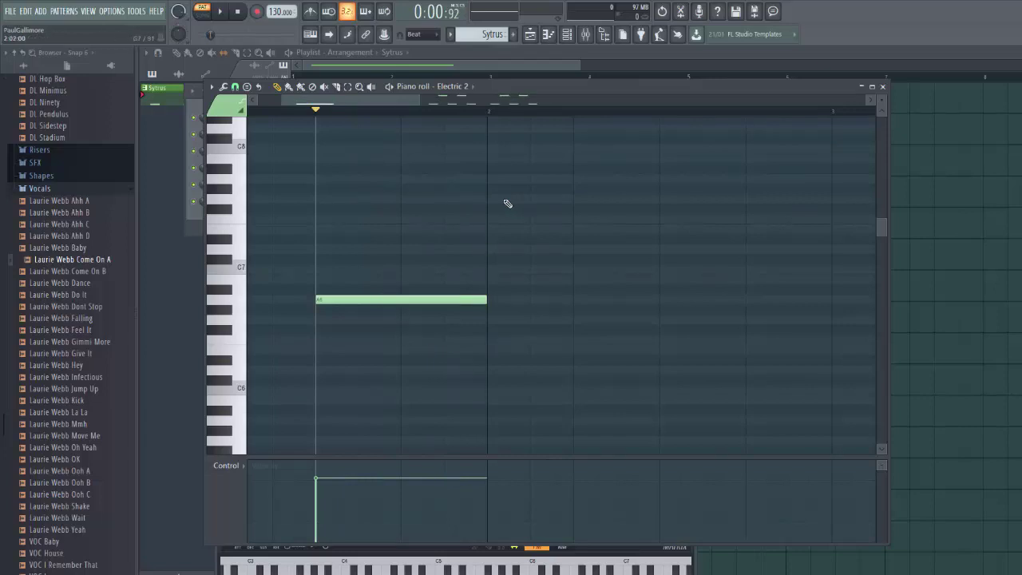
Step: Place a trial G7 note after A6, shift it earlier, then delete it
left_click(500, 199)
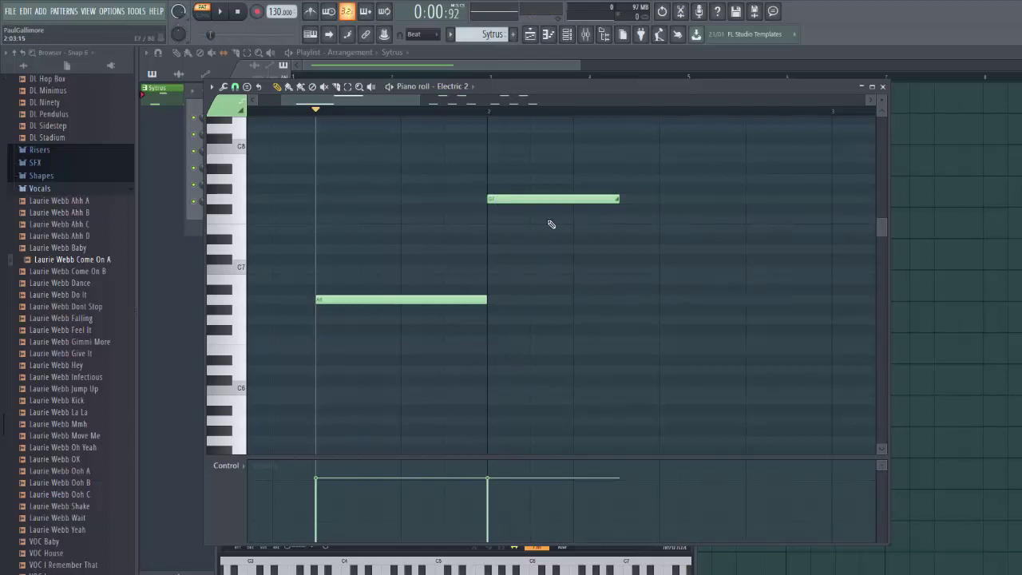
left_click_drag(550, 198, 508, 199)
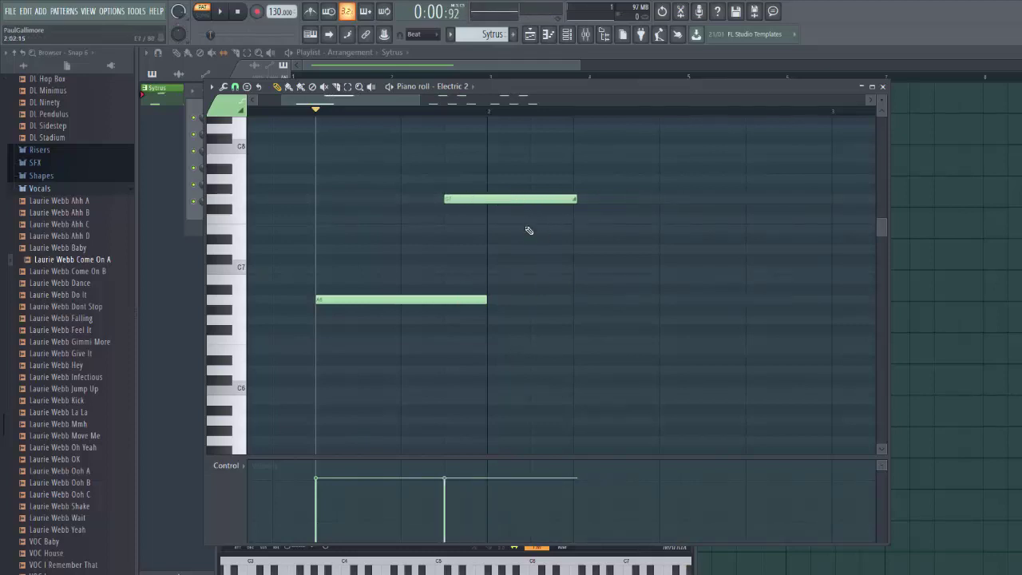
right_click(539, 199)
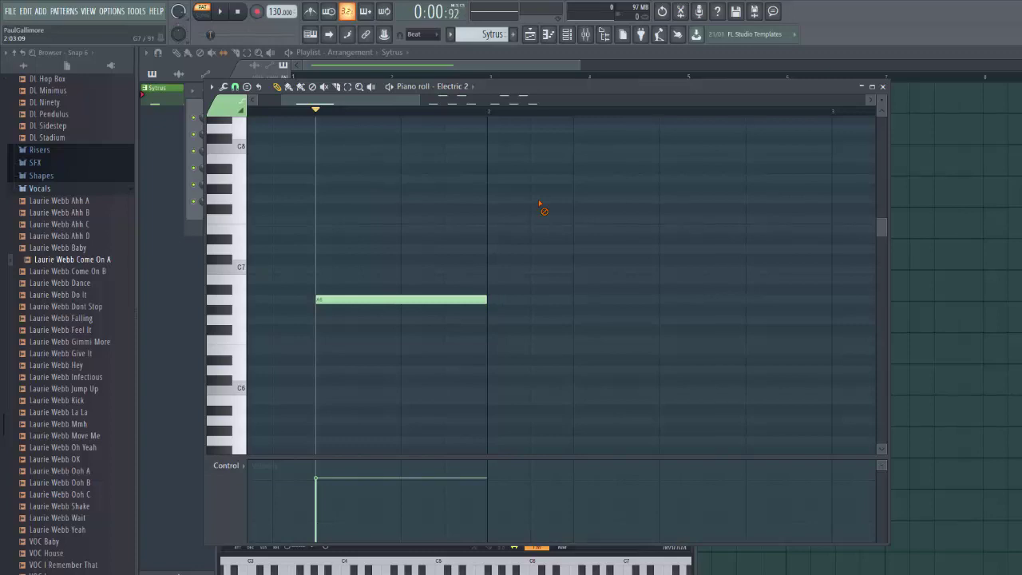
Step: Minimize Electric 2's piano roll, preview the Laurie Webb Come On A sample, and maximize its piano roll
left_click(862, 89)
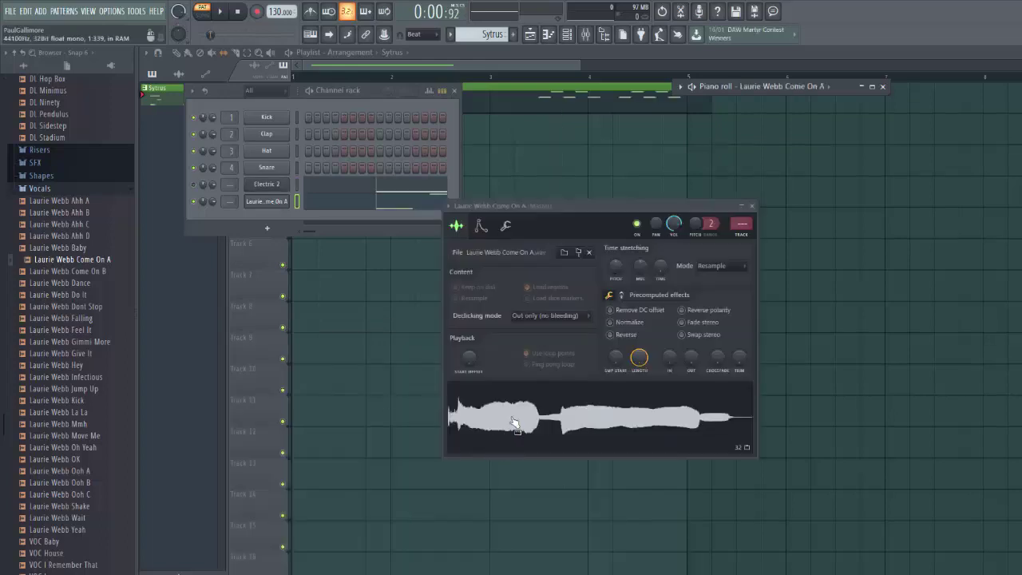
left_click(507, 423)
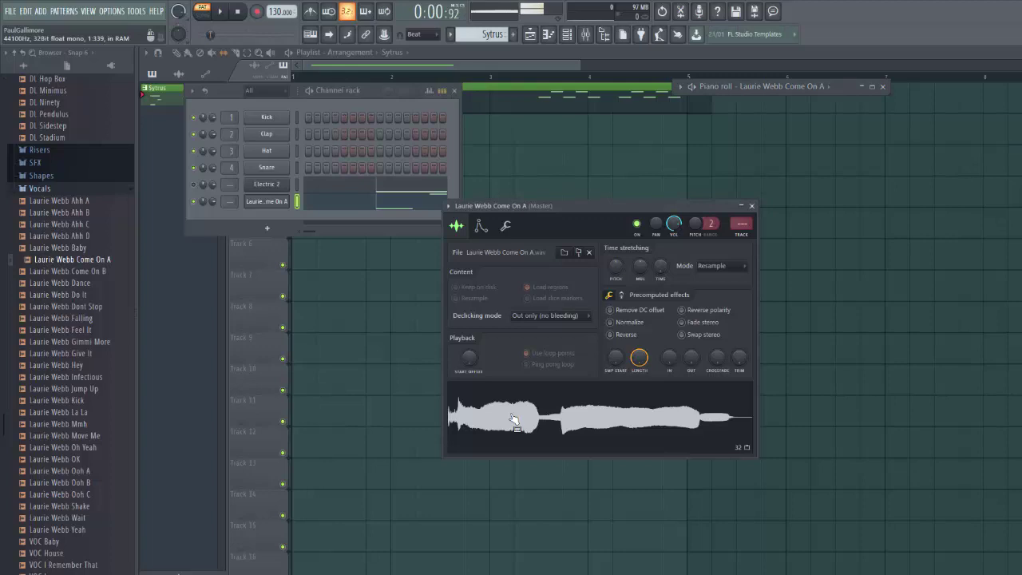
left_click(879, 88)
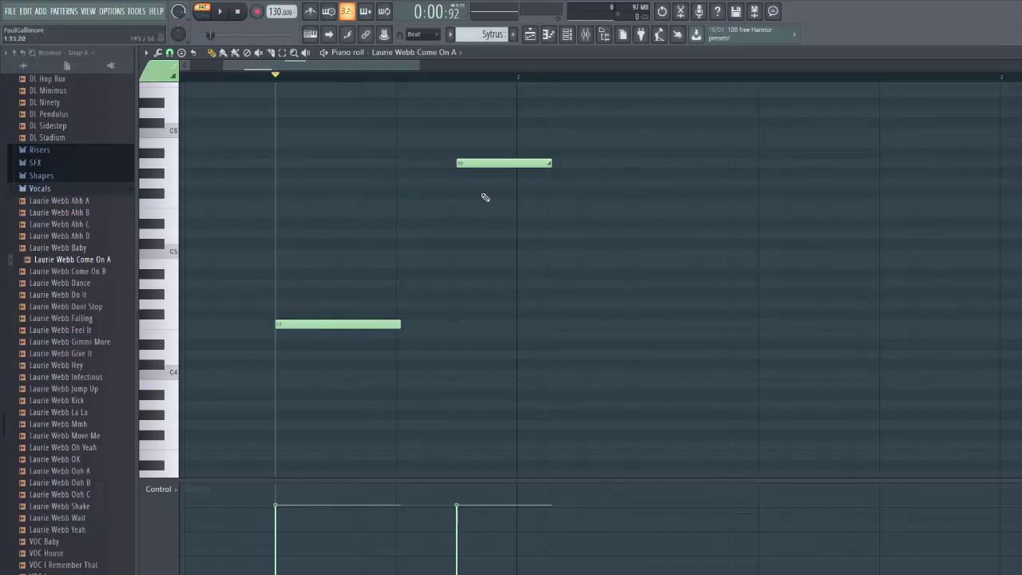
Step: Move the sample's upper note from A5 to D5, one beat earlier, then close the piano roll
key("space")
key("space")
left_click_drag(490, 168, 467, 247)
key("space")
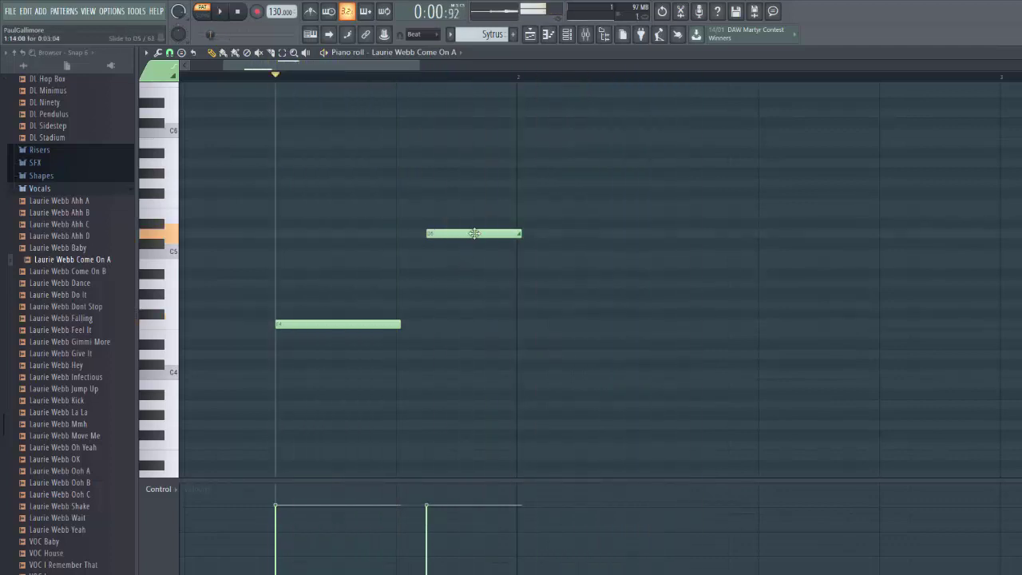
left_click_drag(469, 234, 399, 231)
key("space")
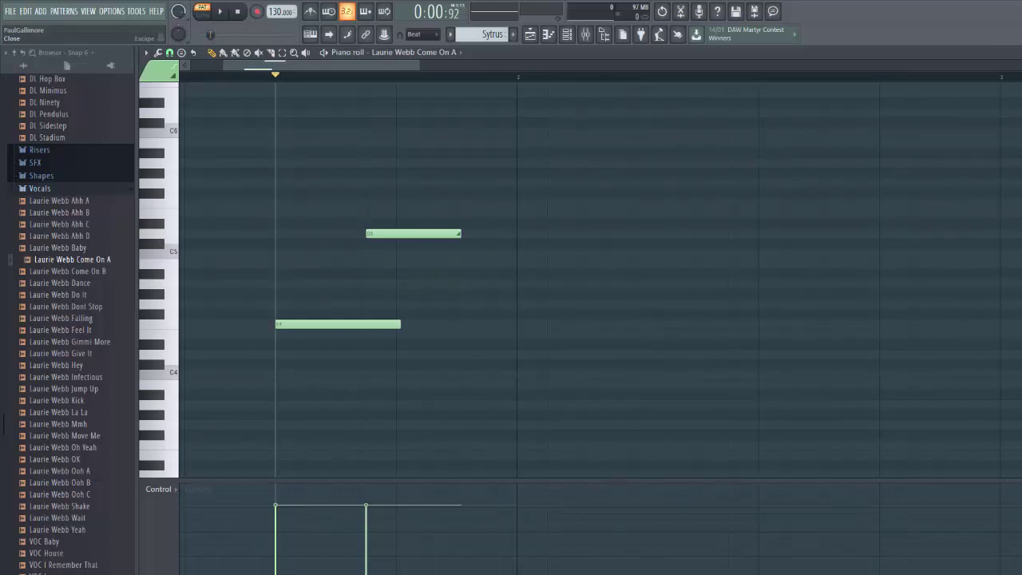
key("Escape")
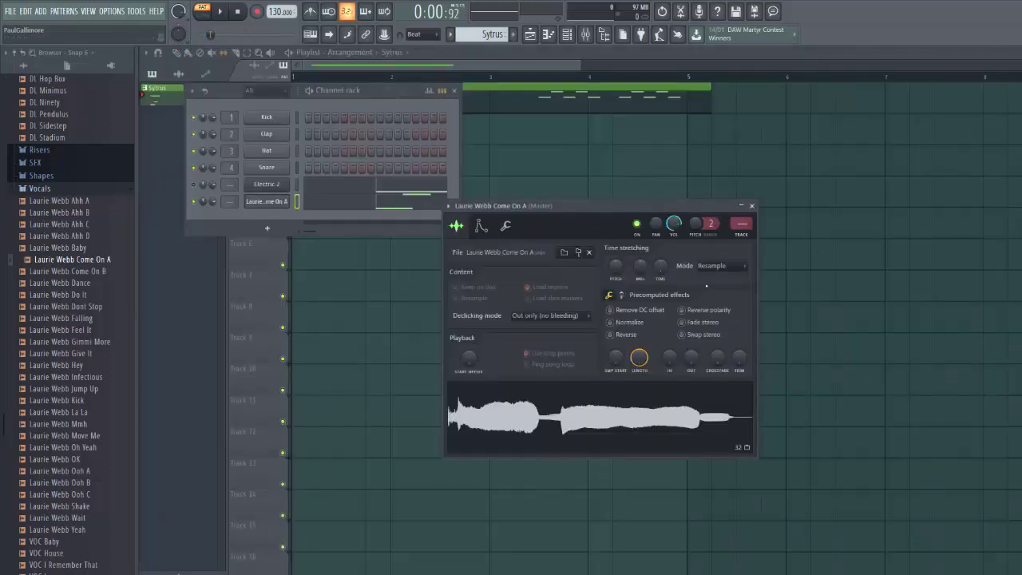
Step: Select the Electric 2 channel in the Channel rack
left_click(278, 186)
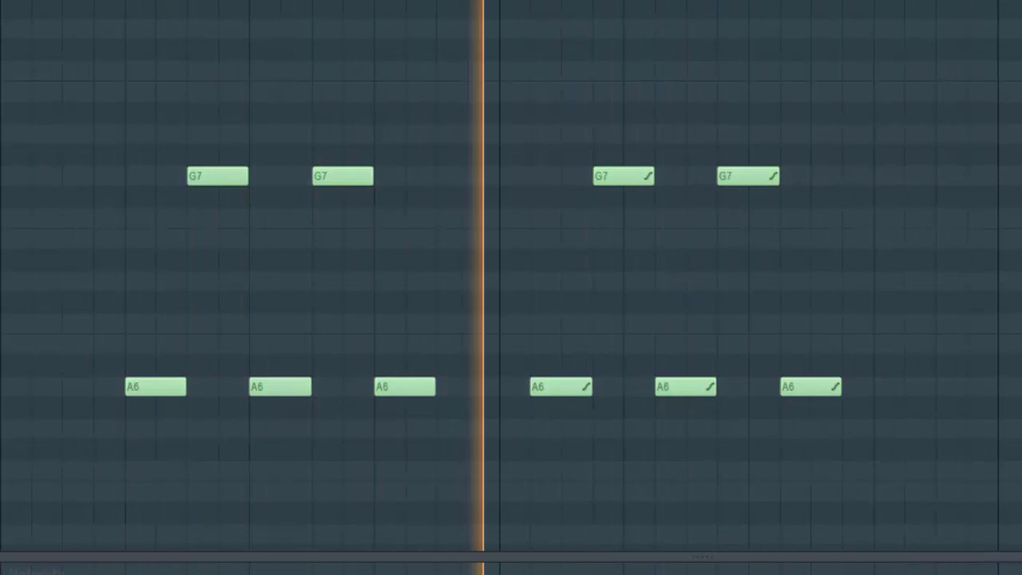
key("space")
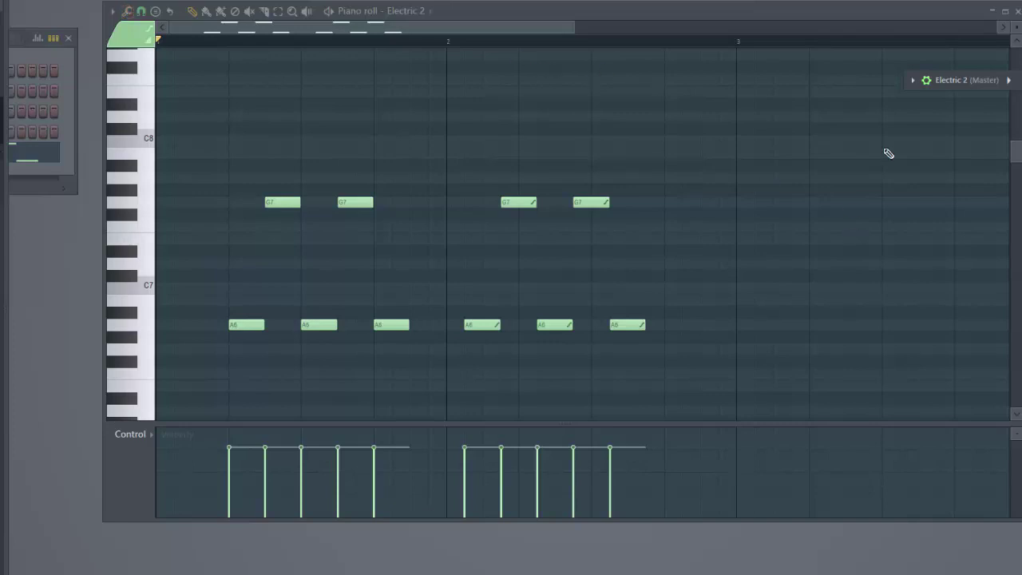
Step: Expand and reposition the Electric 2 plugin window, then show its channel settings
left_click_drag(989, 73, 776, 85)
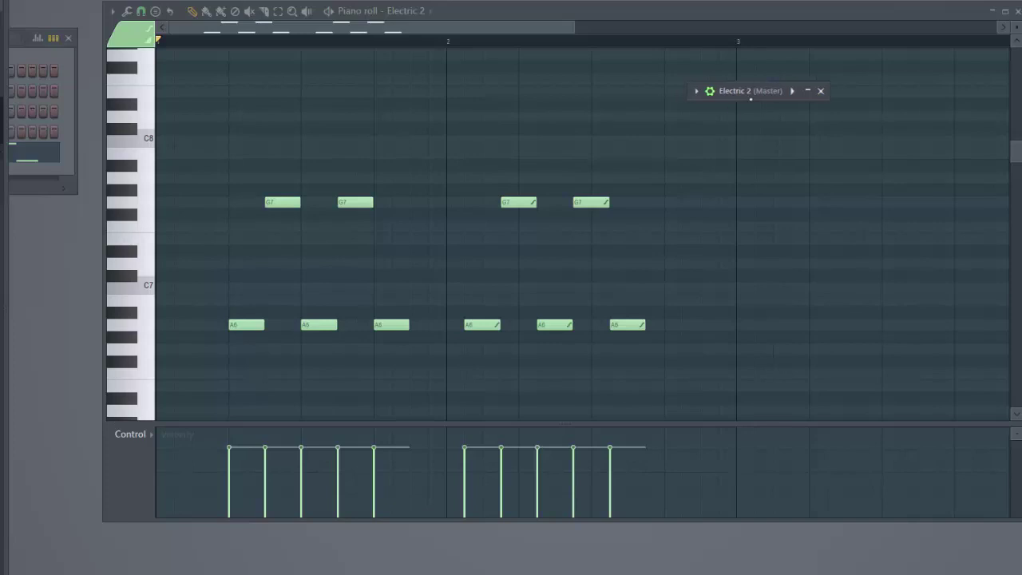
left_click(808, 91)
left_click_drag(614, 85, 414, 86)
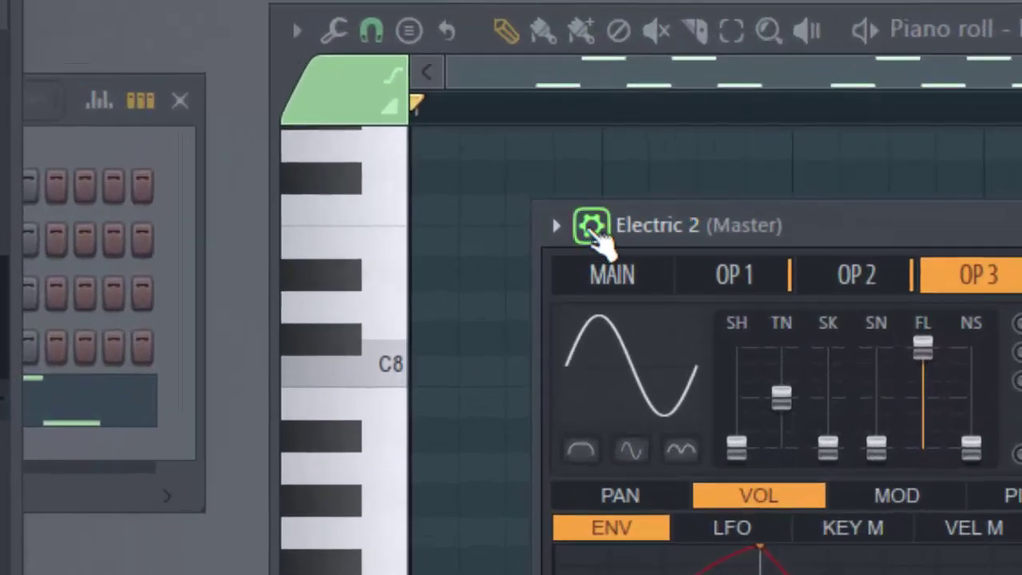
left_click(591, 229)
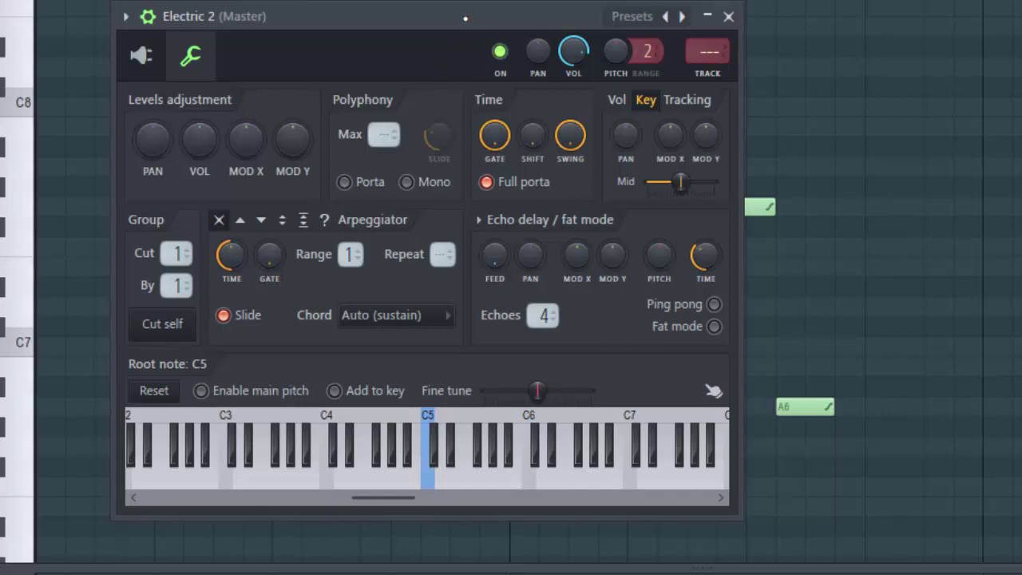
Step: Turn off Slide and play the pattern without it
left_click_drag(416, 19, 1021, 16)
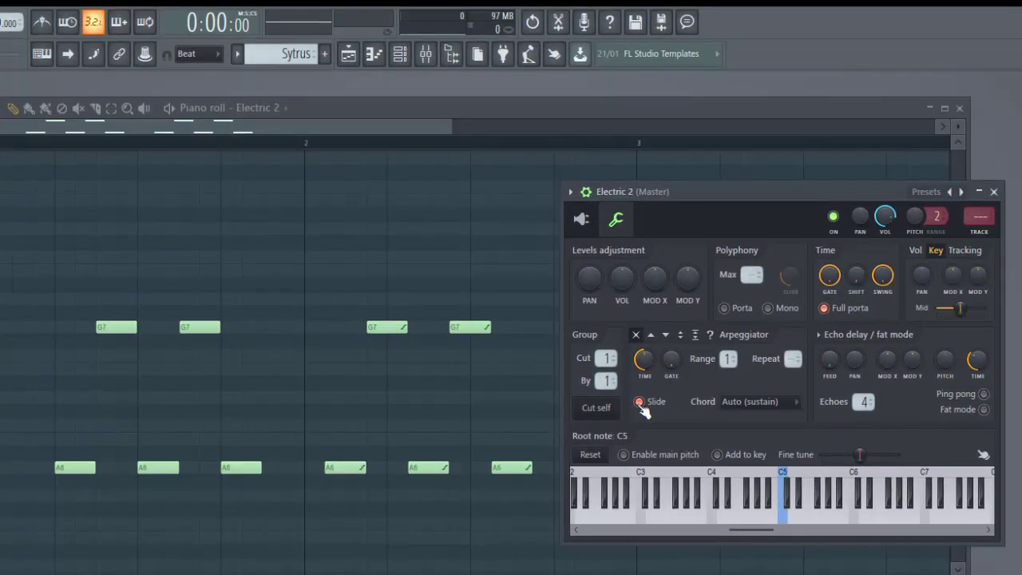
left_click(640, 402)
key("space")
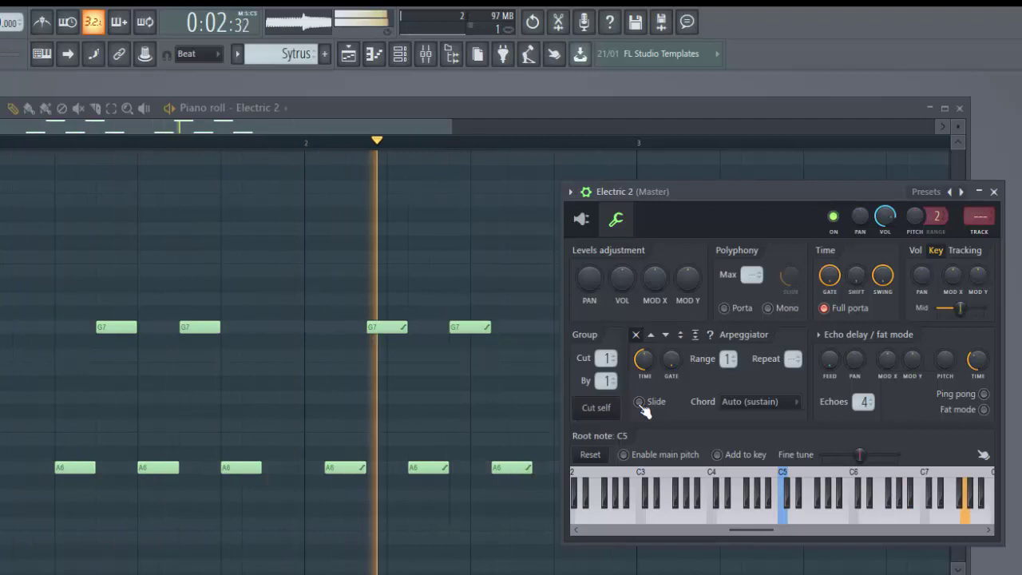
key("space")
Step: Re-enable Slide, replay the pattern, and raise the arpeggiator TIME knob
left_click(640, 401)
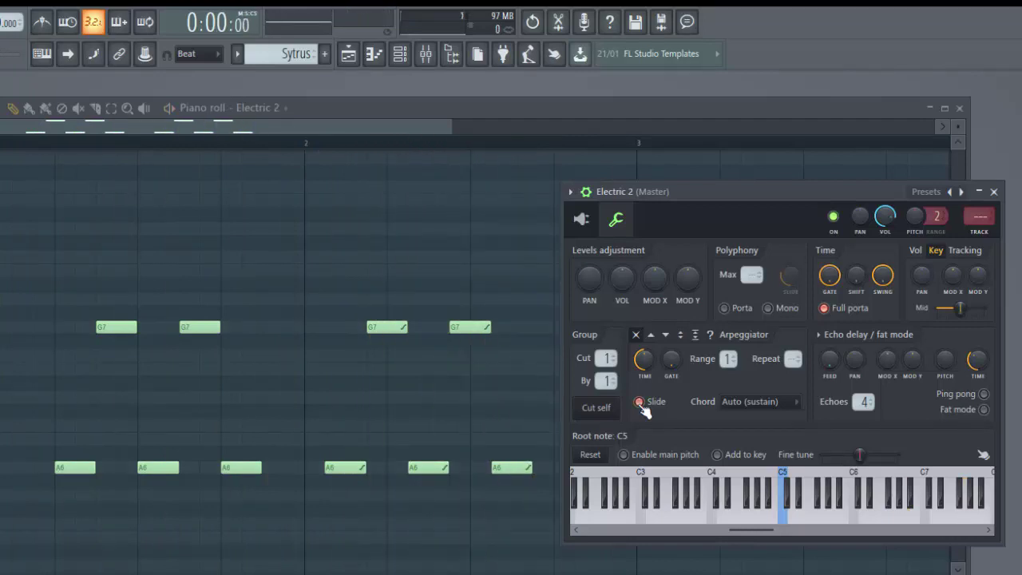
key("space")
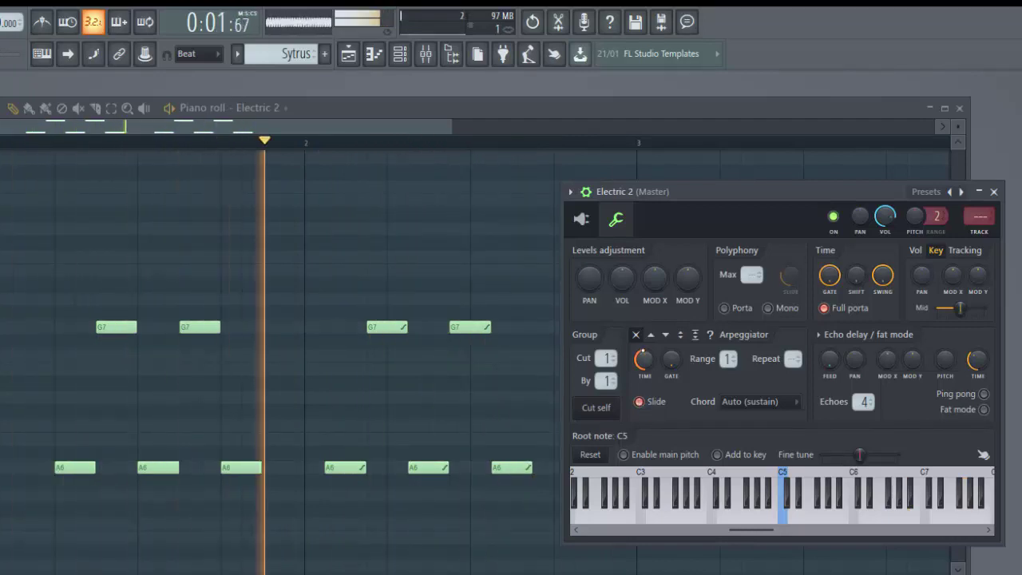
key("space")
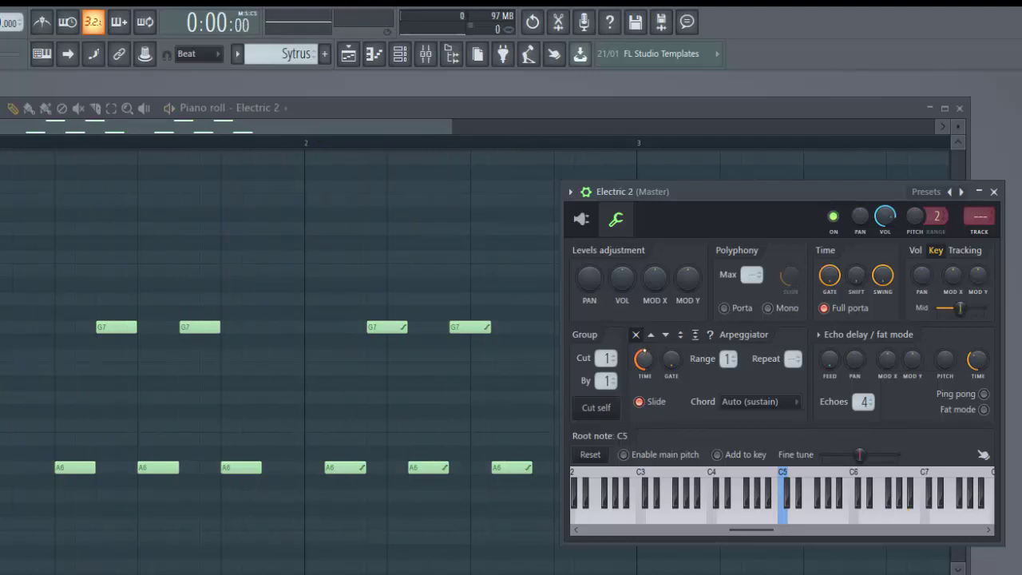
left_click_drag(643, 359, 643, 337)
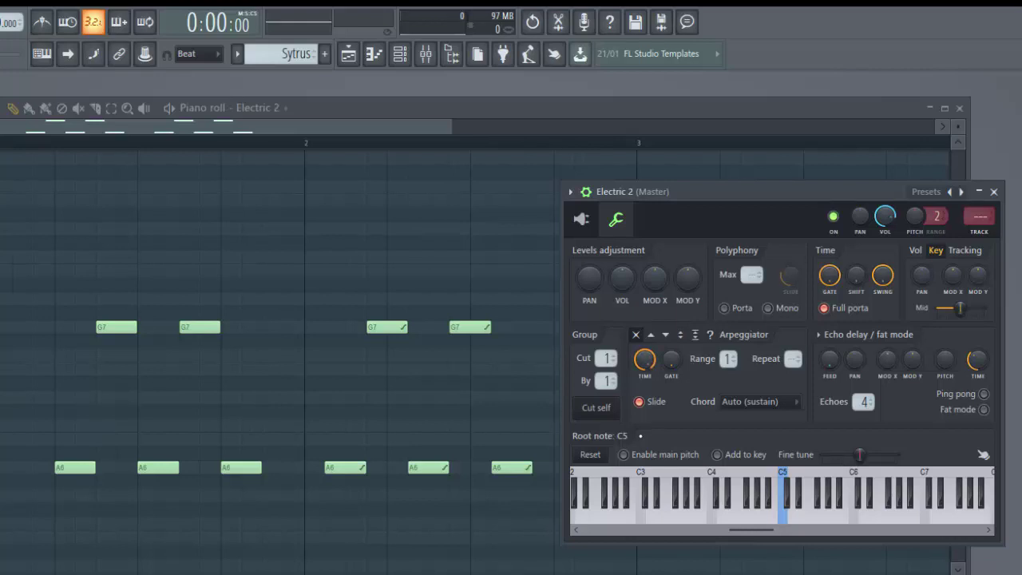